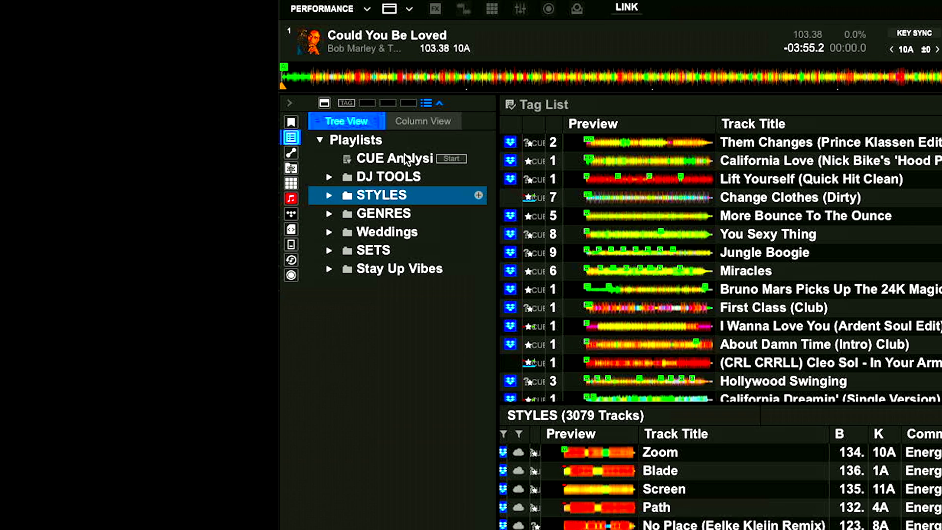
Select the Playlists root, then open and dismiss its options menu without creating a folder.
{"action": "left_click", "coordinate": [412, 133]}
{"action": "left_click", "coordinate": [409, 133]}
{"action": "right_click", "coordinate": [408, 134]}
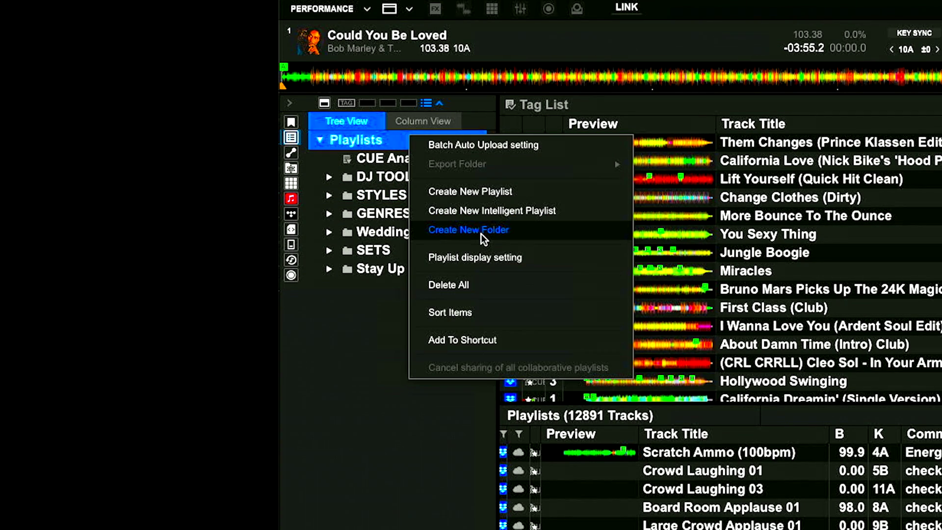
{"action": "left_click", "coordinate": [368, 301]}
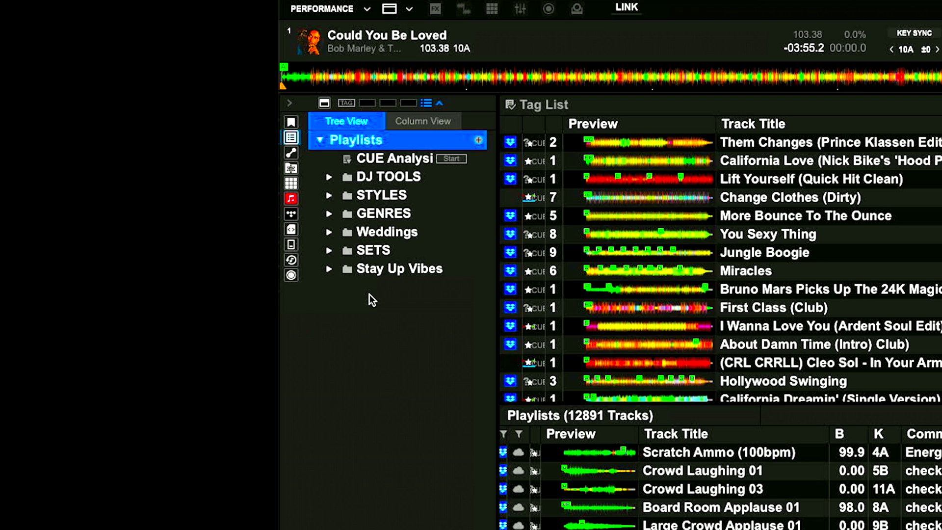
Preview DJ TOOLS, STYLES, GENRES, Weddings and SETS, briefly expanding STYLES and GENRES.
{"action": "left_click", "coordinate": [344, 177]}
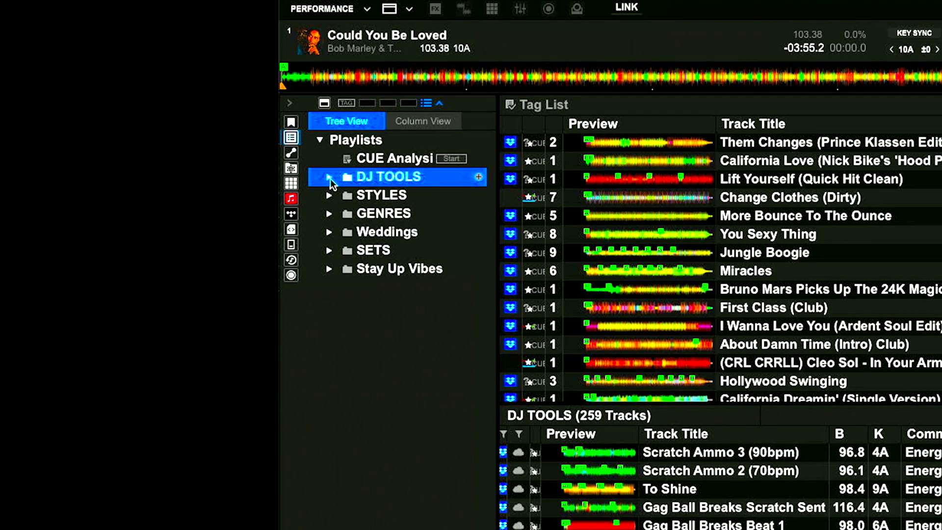
{"action": "left_click", "coordinate": [328, 196]}
{"action": "left_click", "coordinate": [330, 195]}
{"action": "left_click", "coordinate": [330, 215]}
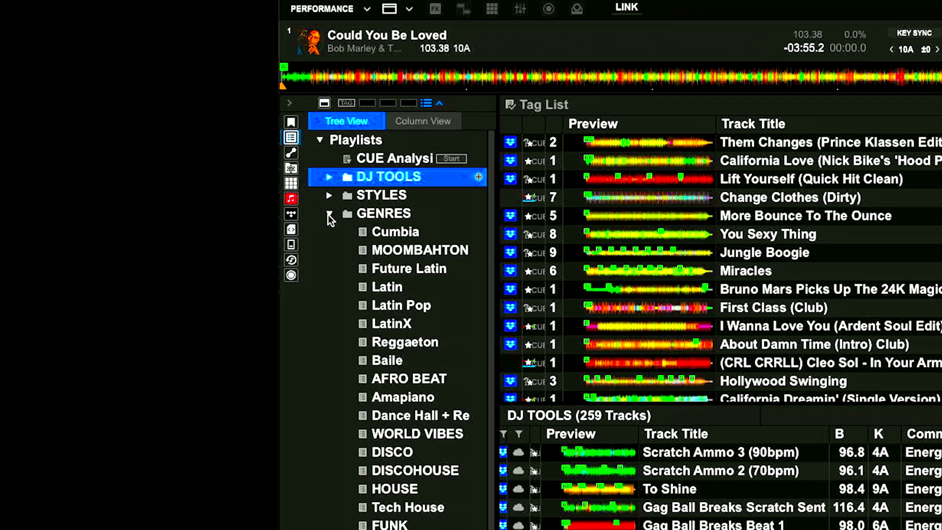
{"action": "left_click", "coordinate": [329, 214]}
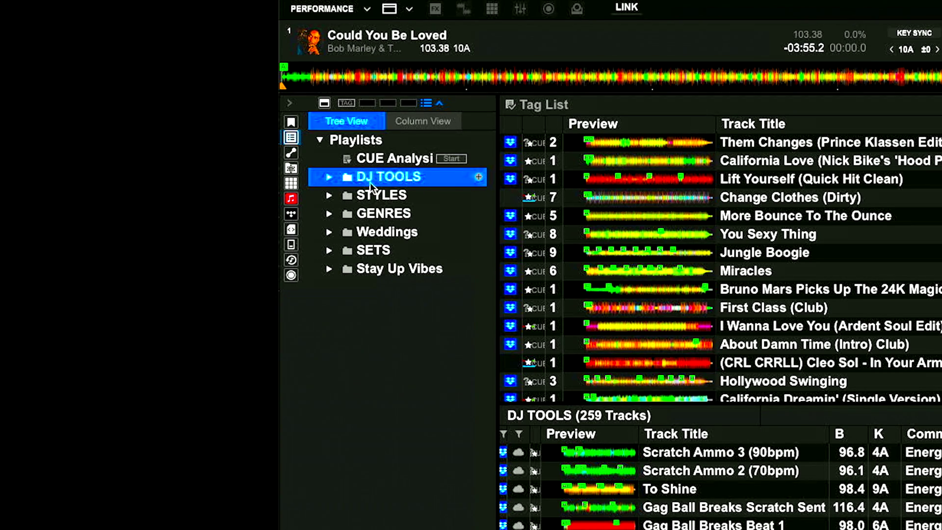
{"action": "left_click", "coordinate": [372, 195]}
{"action": "left_click", "coordinate": [373, 232]}
{"action": "left_click", "coordinate": [373, 251]}
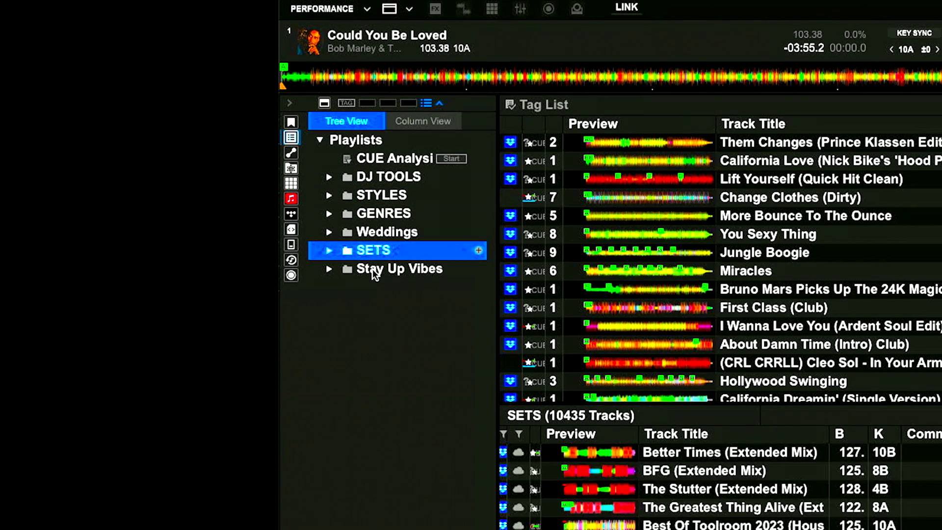
Expand Stay Up Vibes and view Stay Up 3.30, 3.16, then Stay Up 2.17.
{"action": "left_click", "coordinate": [344, 268]}
{"action": "left_click", "coordinate": [329, 269]}
{"action": "left_click", "coordinate": [402, 303]}
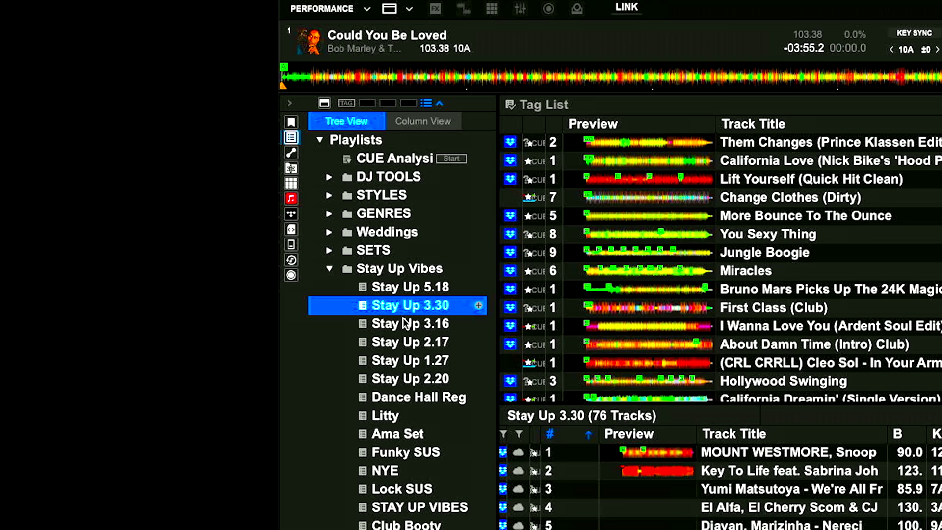
{"action": "left_click", "coordinate": [399, 323]}
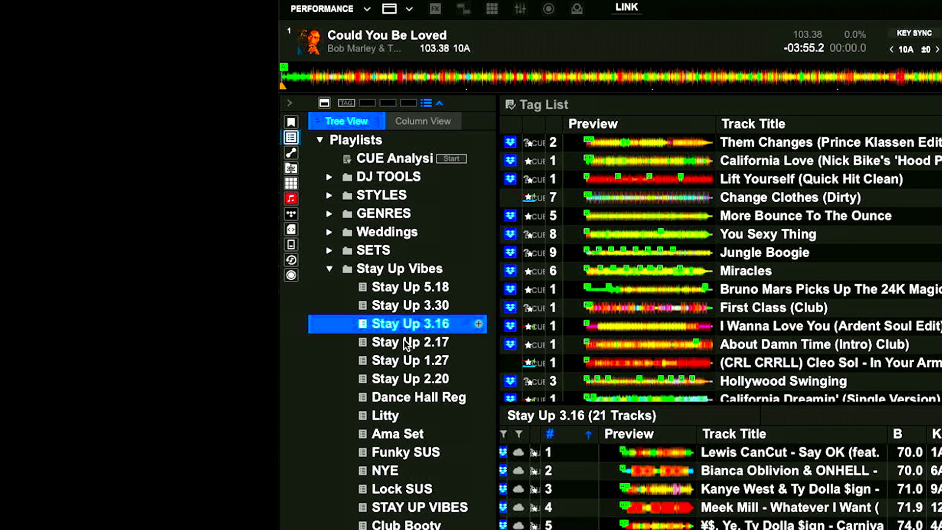
{"action": "left_click", "coordinate": [399, 340]}
Collapse Stay Up Vibes, reopen it briefly, then collapse it again.
{"action": "left_click", "coordinate": [331, 270]}
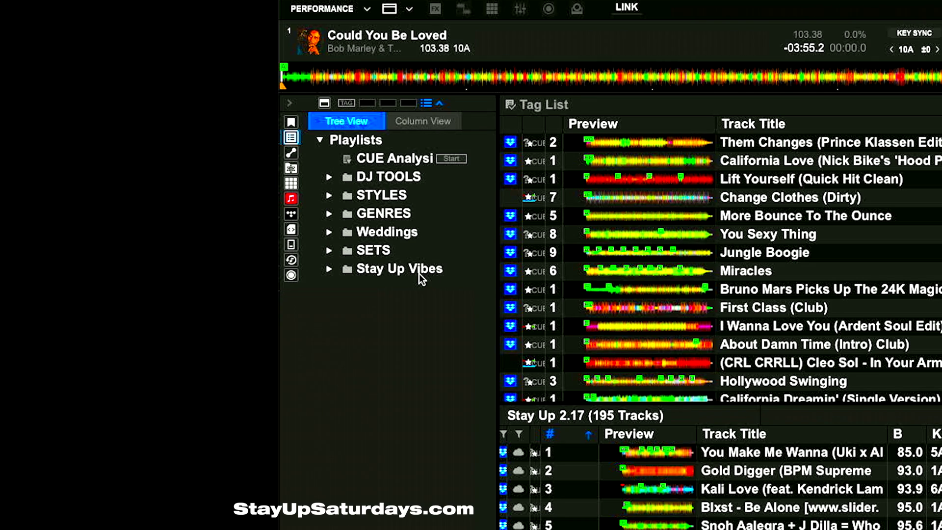
{"action": "left_click", "coordinate": [330, 270]}
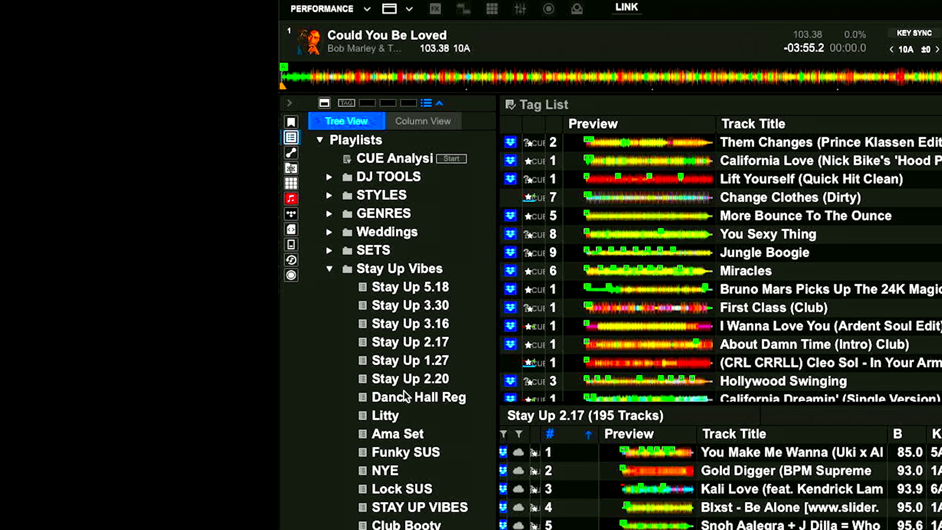
{"action": "left_click", "coordinate": [329, 269]}
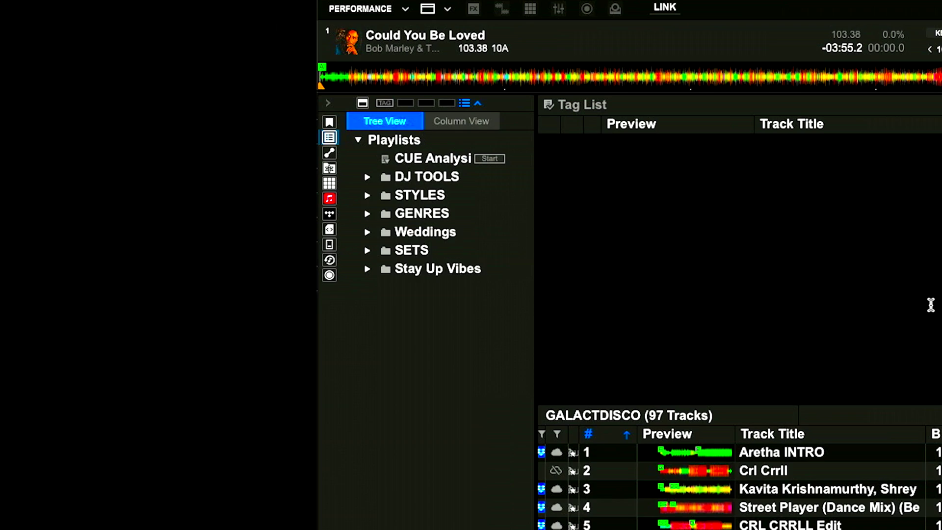
Expand GENRES and view Cumbia, MOOMBAHTON, Future Latin, Latin, Latin Pop, LatinX, Reggaeton, Baile and Amapiano.
{"action": "left_click", "coordinate": [365, 214]}
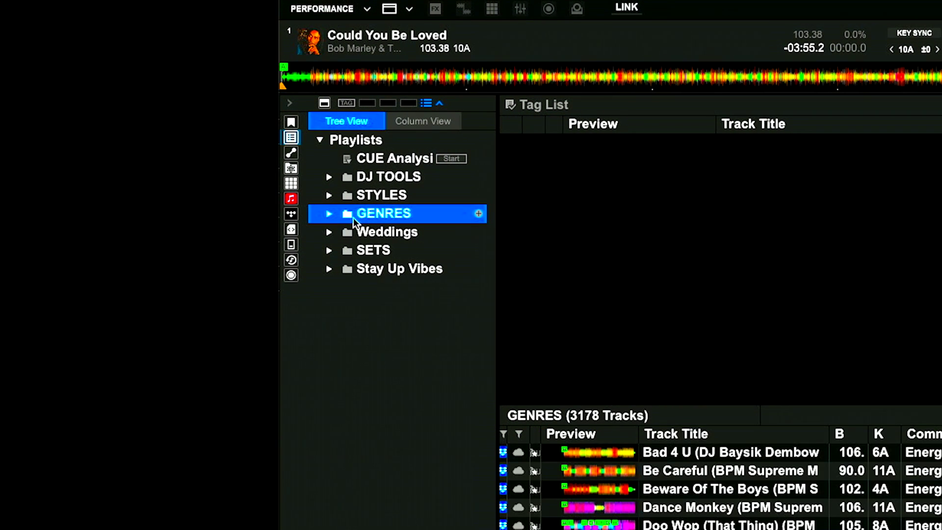
{"action": "left_click", "coordinate": [353, 218]}
{"action": "left_click", "coordinate": [430, 228]}
{"action": "left_click", "coordinate": [429, 254]}
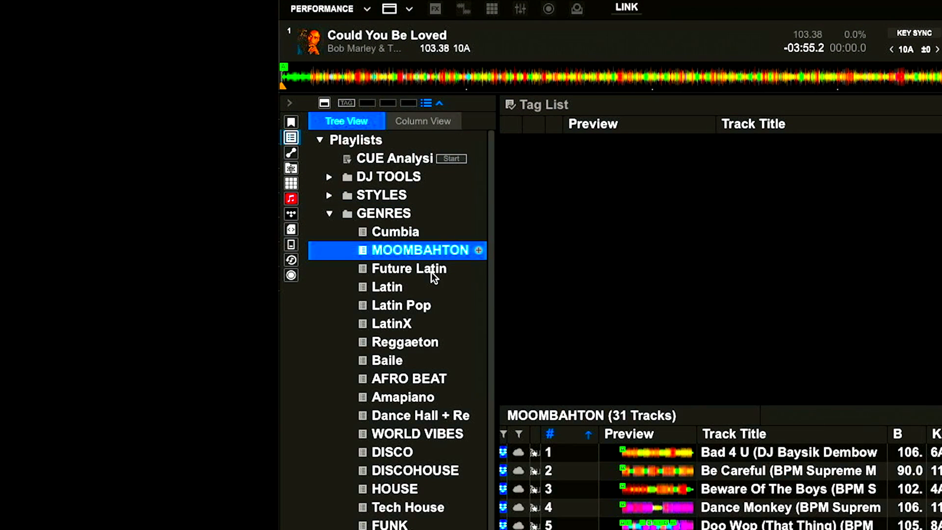
{"action": "left_click", "coordinate": [431, 272]}
{"action": "left_click", "coordinate": [418, 288]}
{"action": "left_click", "coordinate": [423, 310]}
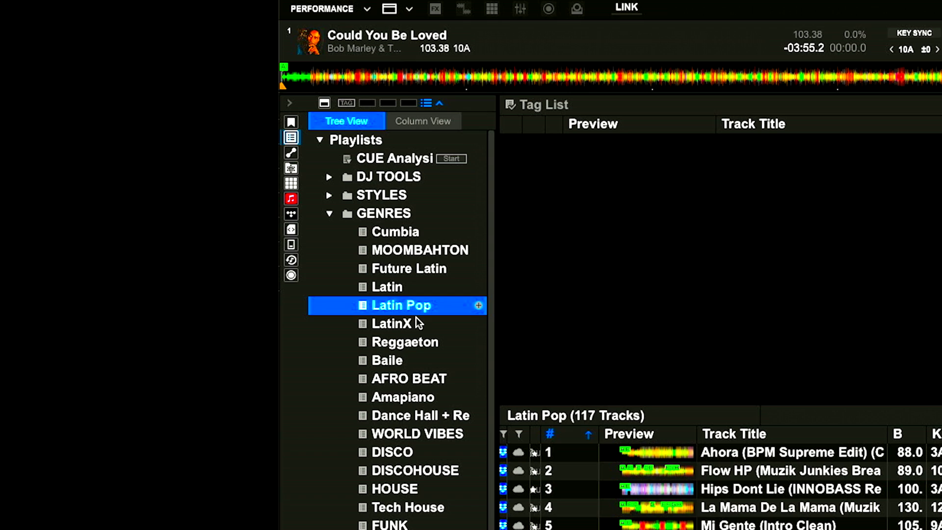
{"action": "left_click", "coordinate": [412, 325]}
{"action": "left_click", "coordinate": [415, 344]}
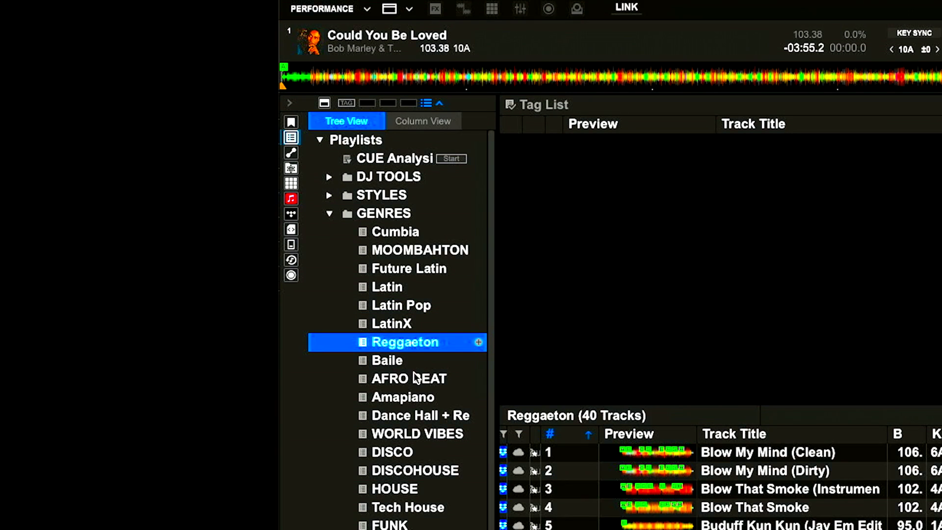
{"action": "left_click", "coordinate": [414, 362]}
{"action": "left_click", "coordinate": [417, 397]}
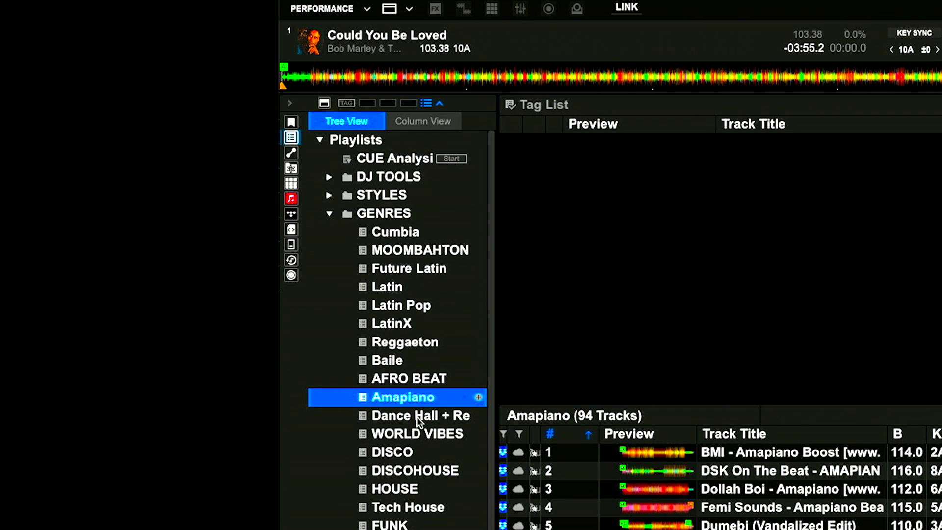
Collapse GENRES and switch to the full 16998-track Collection.
{"action": "scroll", "coordinate": [406, 421], "scroll_direction": "down", "scroll_amount": 5}
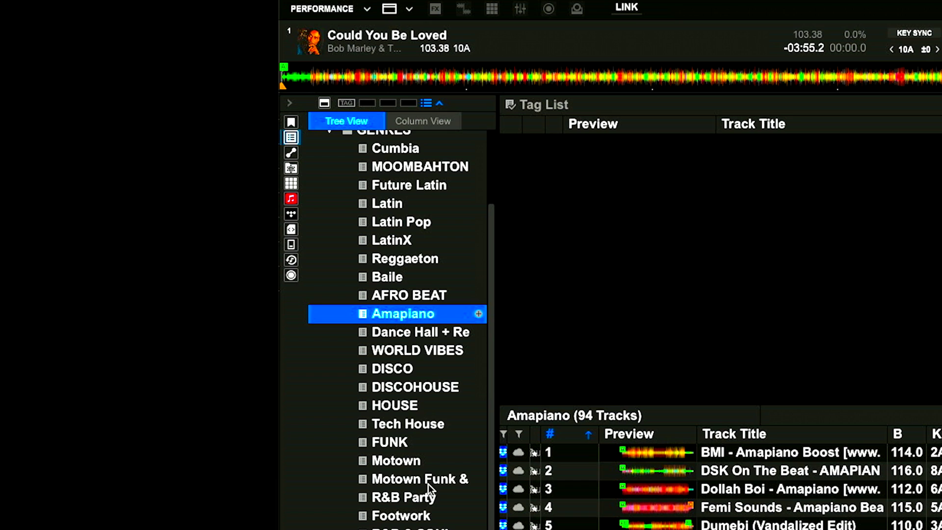
{"action": "scroll", "coordinate": [429, 488], "scroll_direction": "up", "scroll_amount": 5}
{"action": "left_click", "coordinate": [330, 214]}
{"action": "left_click", "coordinate": [378, 215]}
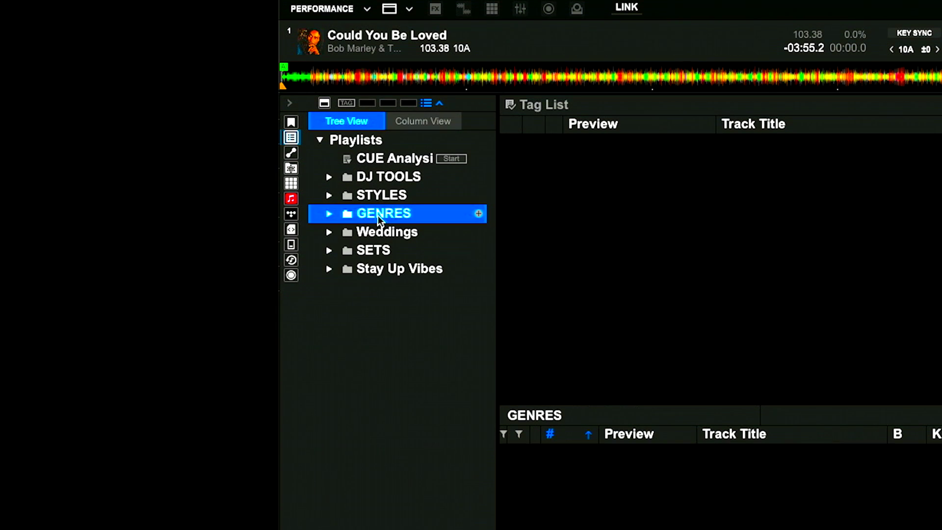
{"action": "double_click", "coordinate": [345, 212]}
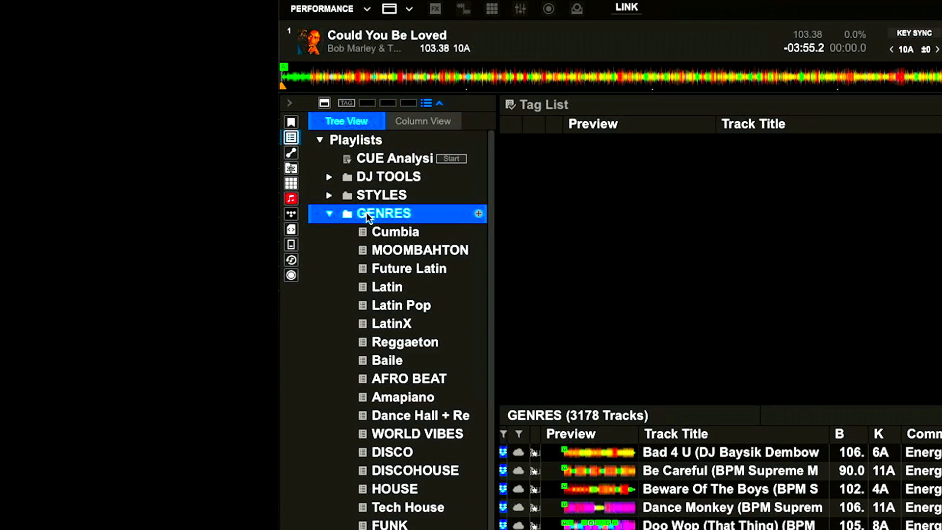
{"action": "double_click", "coordinate": [354, 214]}
{"action": "left_click", "coordinate": [294, 122]}
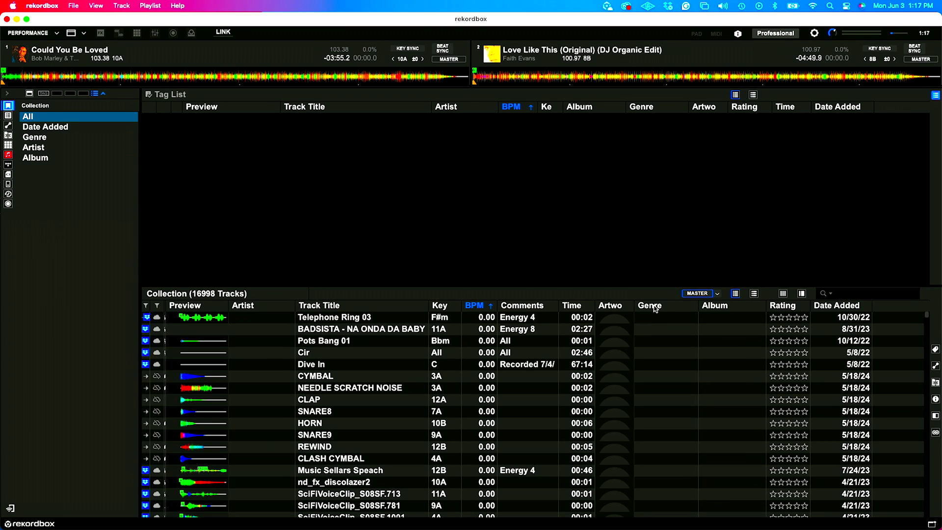
Sort the Collection by the Genre column and scroll to the Hip Hop tracks.
{"action": "left_click", "coordinate": [652, 305]}
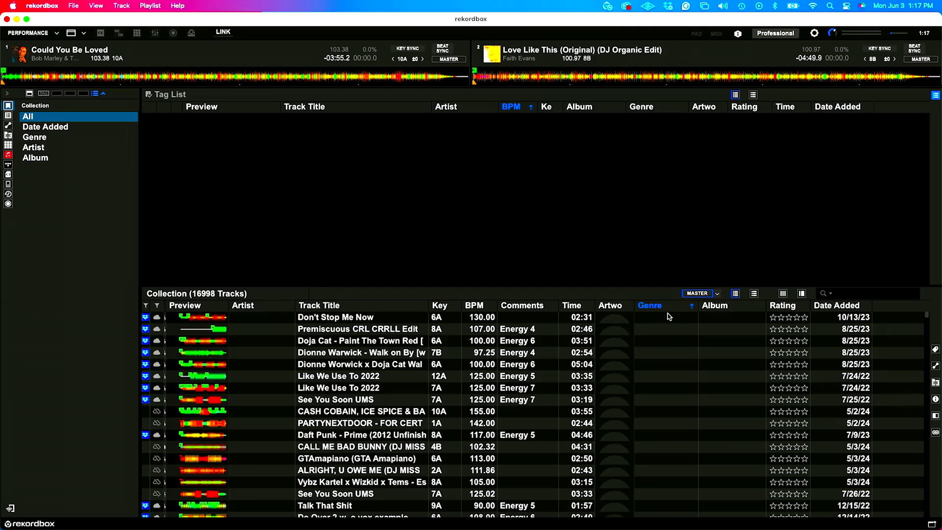
{"action": "scroll", "coordinate": [670, 368], "scroll_direction": "down", "scroll_amount": 20}
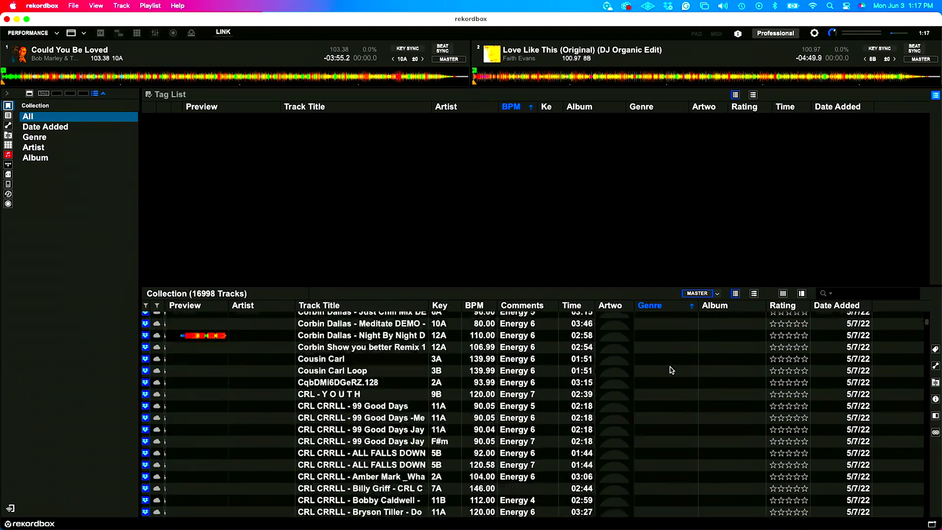
{"action": "scroll", "coordinate": [671, 369], "scroll_direction": "down", "scroll_amount": 20}
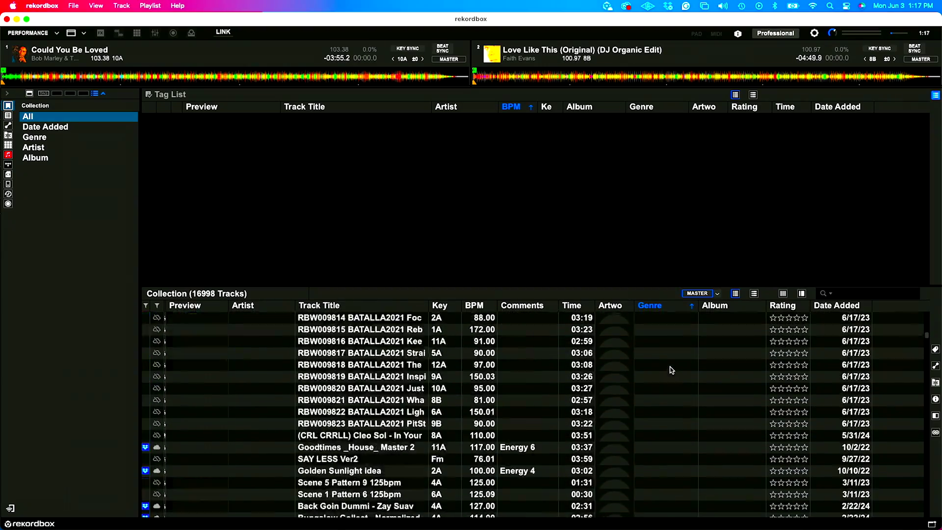
{"action": "scroll", "coordinate": [672, 370], "scroll_direction": "down", "scroll_amount": 20}
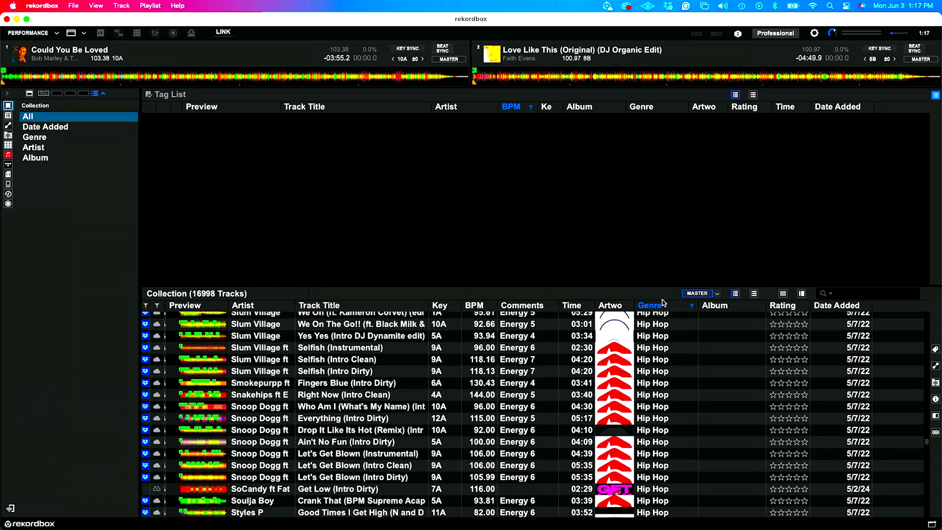
{"action": "scroll", "coordinate": [661, 406], "scroll_direction": "up", "scroll_amount": 10}
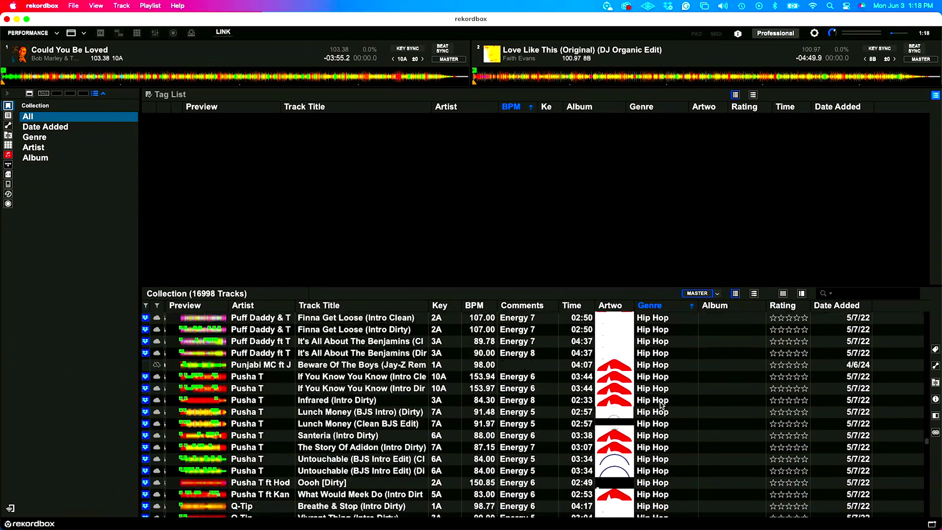
{"action": "scroll", "coordinate": [662, 405], "scroll_direction": "up", "scroll_amount": 10}
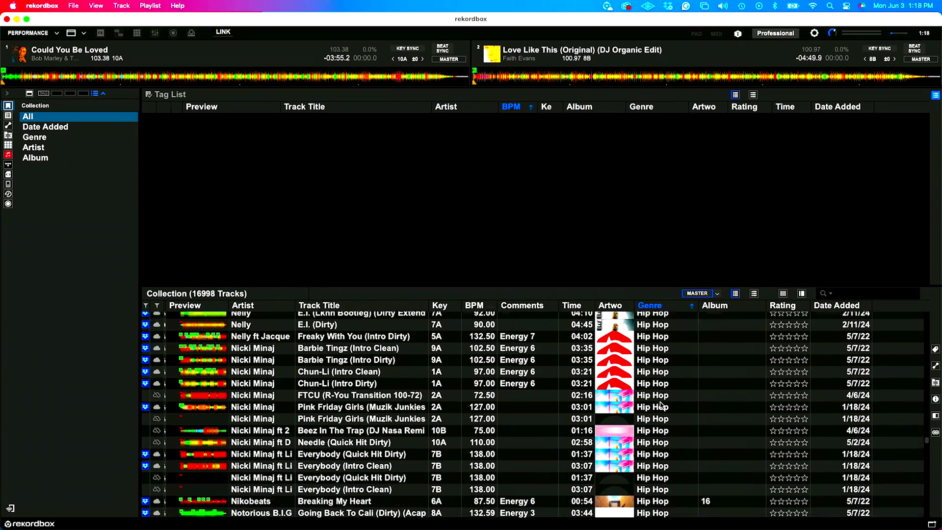
{"action": "scroll", "coordinate": [661, 405], "scroll_direction": "up", "scroll_amount": 3}
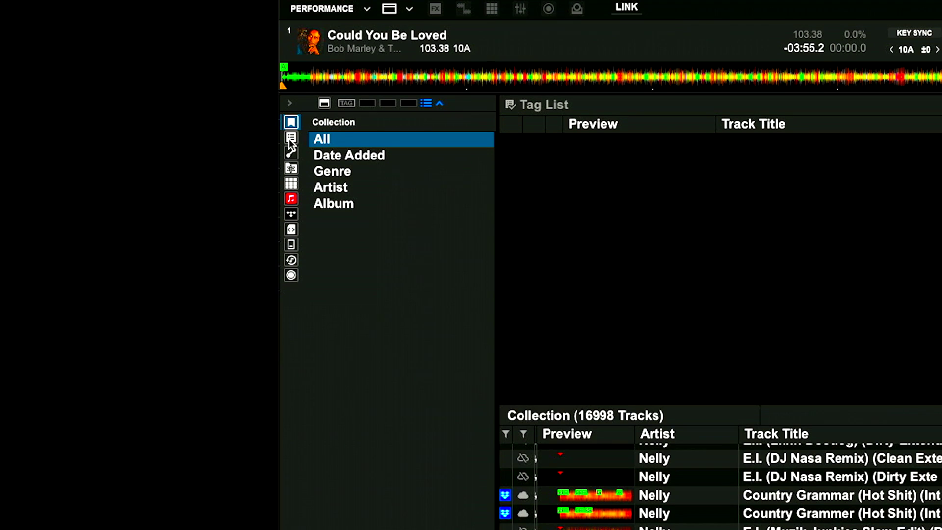
Return to the playlist tree, expand GENRES and list the HOUSE playlist's 426 tracks.
{"action": "left_click", "coordinate": [8, 117]}
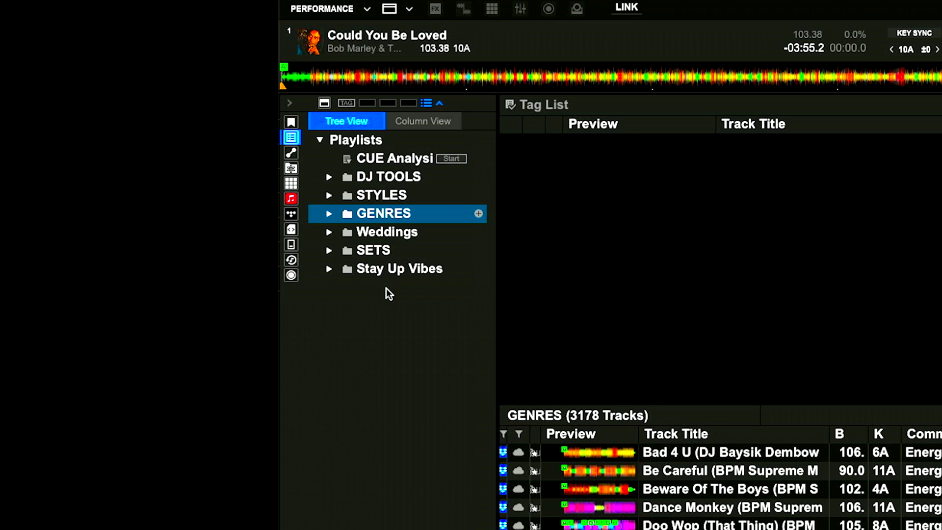
{"action": "left_click", "coordinate": [347, 215]}
{"action": "left_click", "coordinate": [332, 214]}
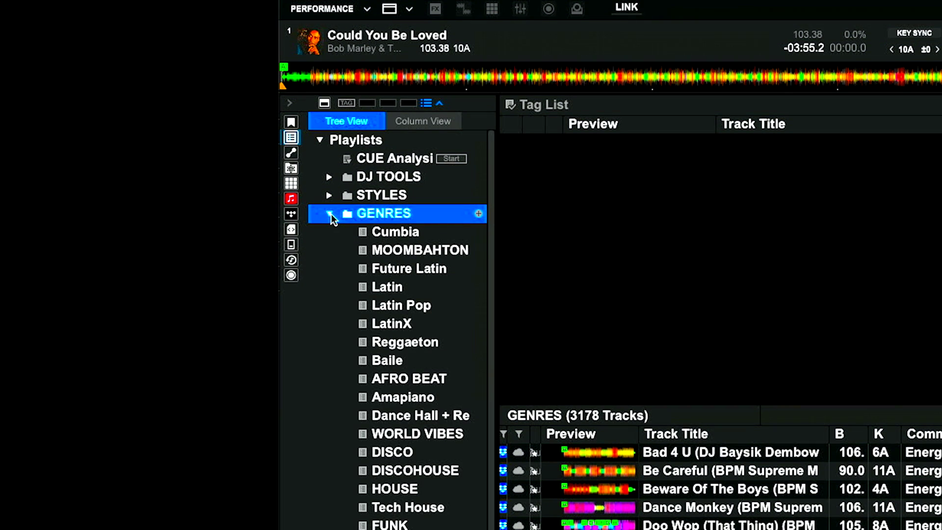
{"action": "scroll", "coordinate": [412, 387], "scroll_direction": "down", "scroll_amount": 3}
{"action": "left_click", "coordinate": [417, 408]}
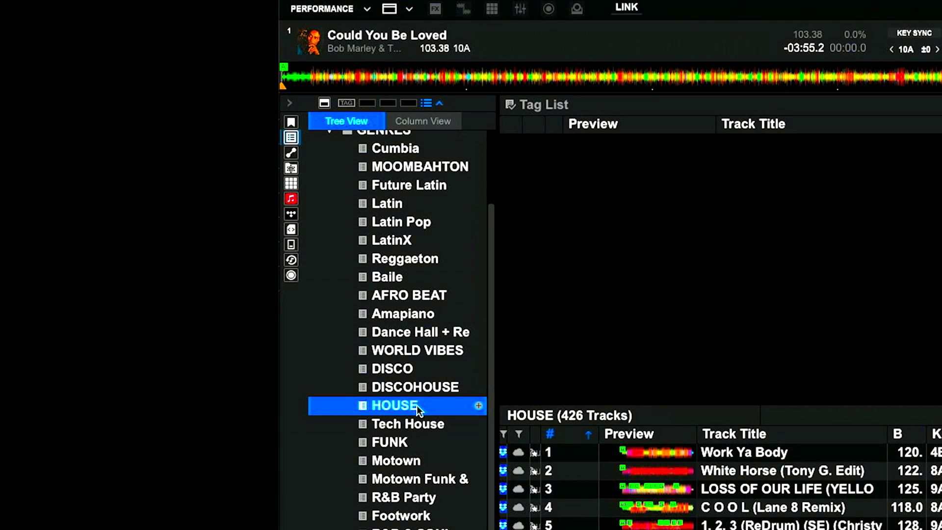
{"action": "scroll", "coordinate": [721, 486], "scroll_direction": "down", "scroll_amount": 20}
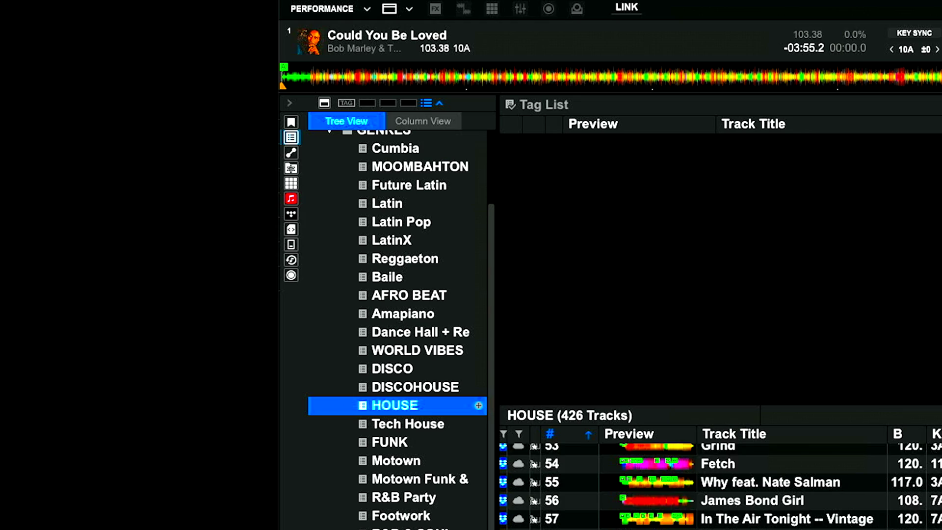
{"action": "scroll", "coordinate": [639, 486], "scroll_direction": "down", "scroll_amount": 7}
{"action": "scroll", "coordinate": [520, 471], "scroll_direction": "up", "scroll_amount": 20}
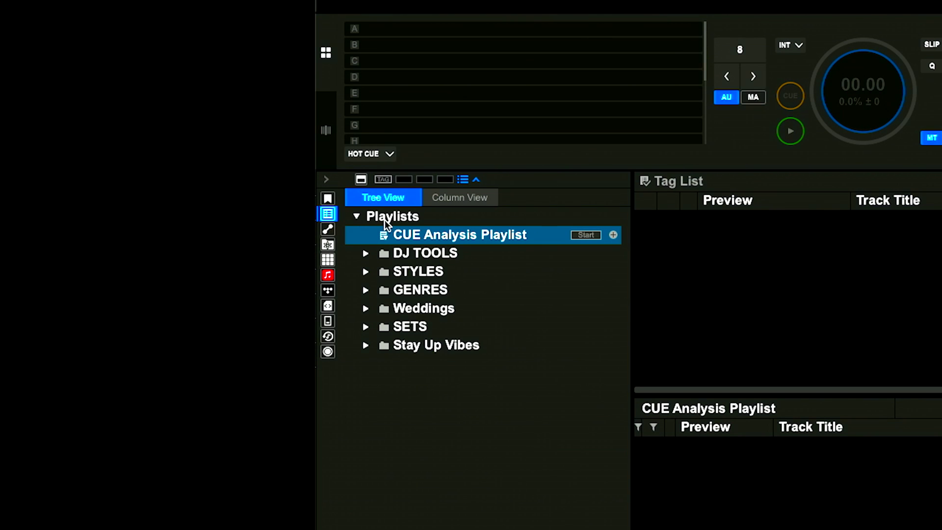
Add a new playlist with the Playlists + button and name it 'Test Playlist'.
{"action": "left_click", "coordinate": [358, 217]}
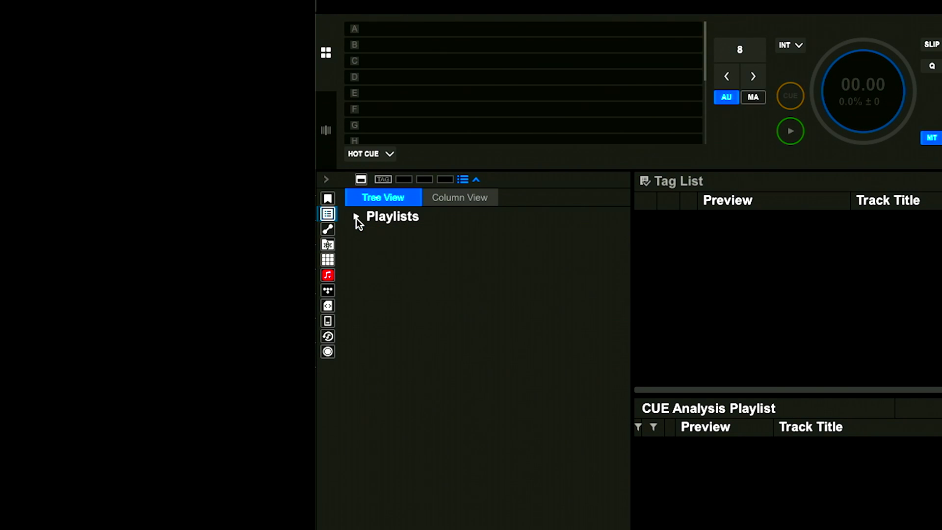
{"action": "double_click", "coordinate": [418, 219]}
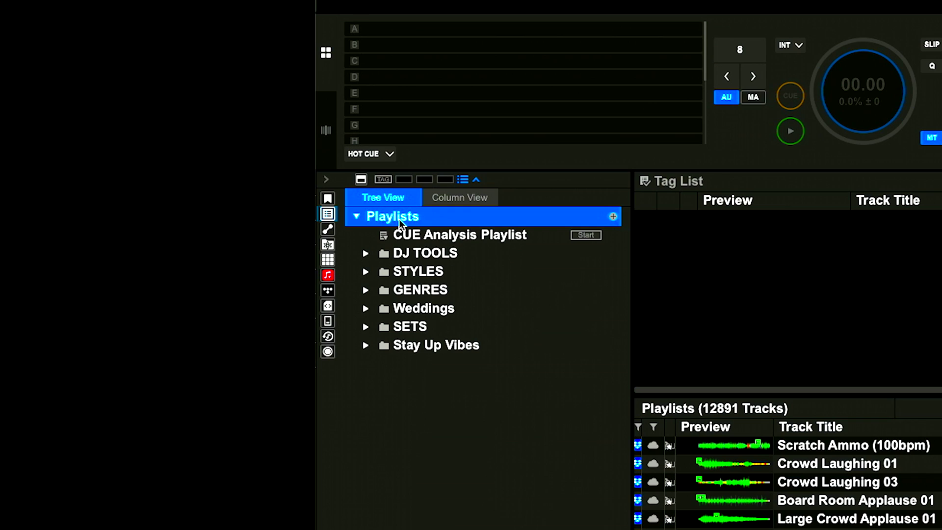
{"action": "left_click", "coordinate": [613, 218]}
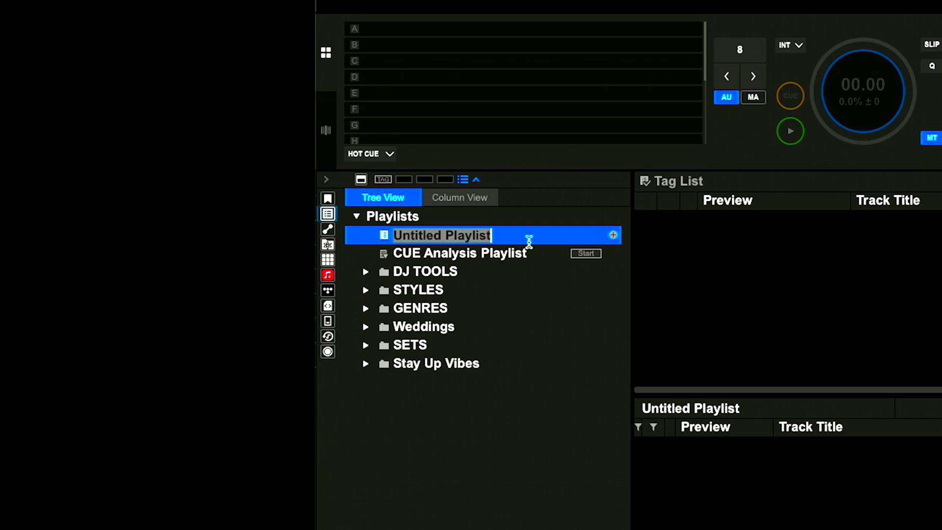
{"action": "type", "text": "T"}
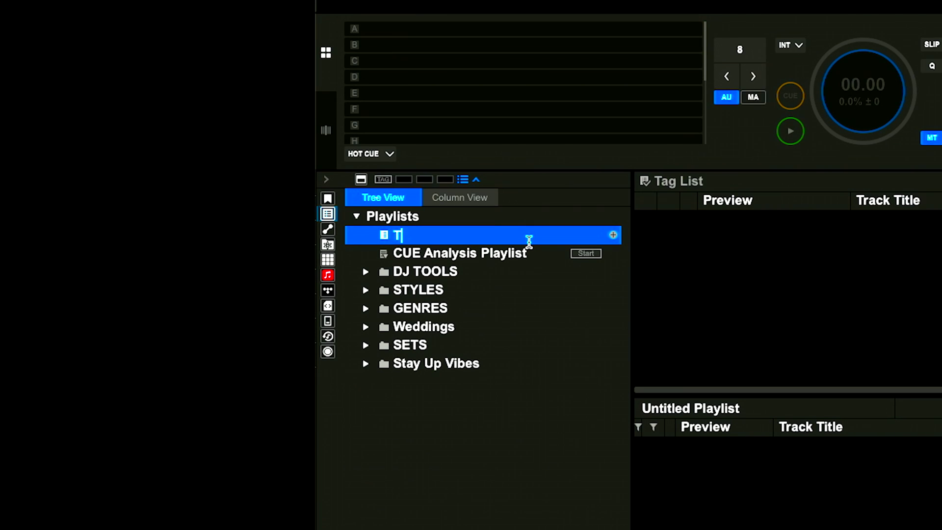
{"action": "type", "text": "est Playlist"}
{"action": "key", "text": "Return"}
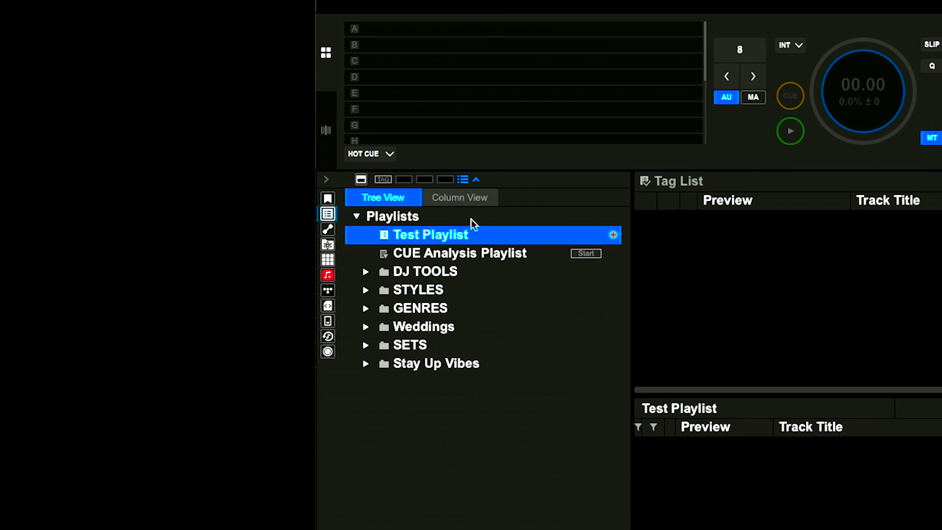
{"action": "left_click", "coordinate": [428, 217]}
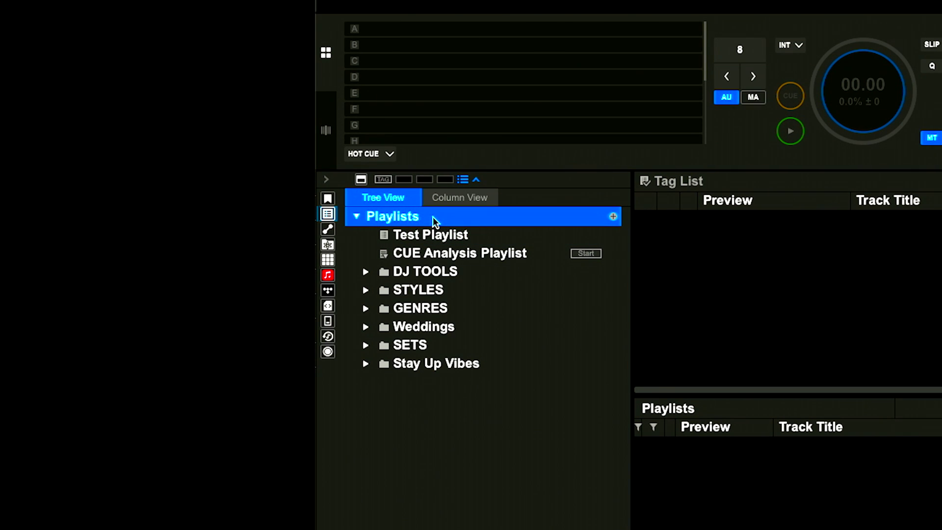
From the Playlists right-click menu, create a new folder named 'Playlists Folder'.
{"action": "right_click", "coordinate": [431, 217]}
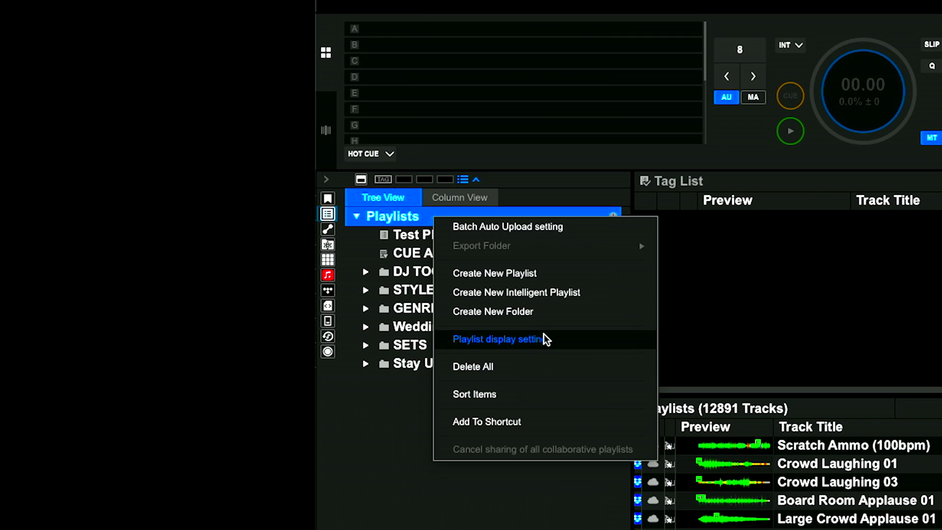
{"action": "left_click", "coordinate": [535, 315]}
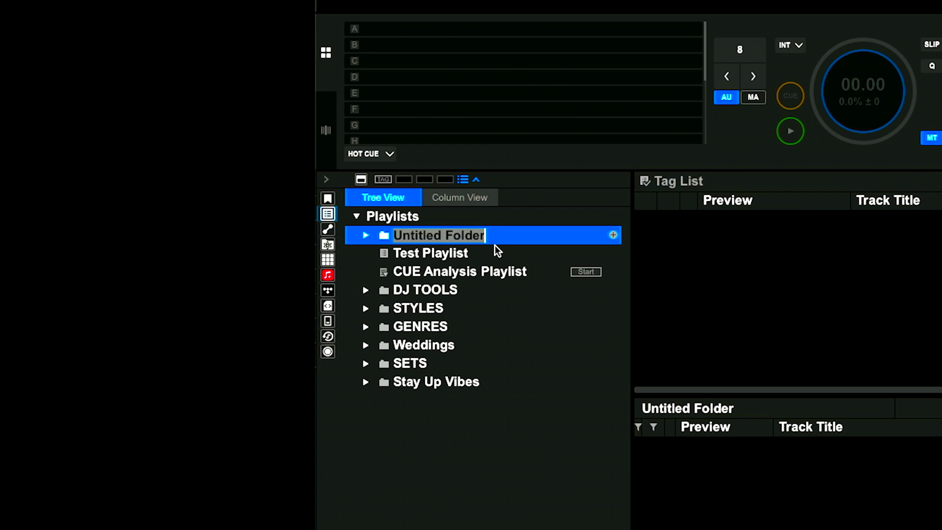
{"action": "type", "text": "Playlists"}
{"action": "key", "text": "Return"}
{"action": "type", "text": "Fold"}
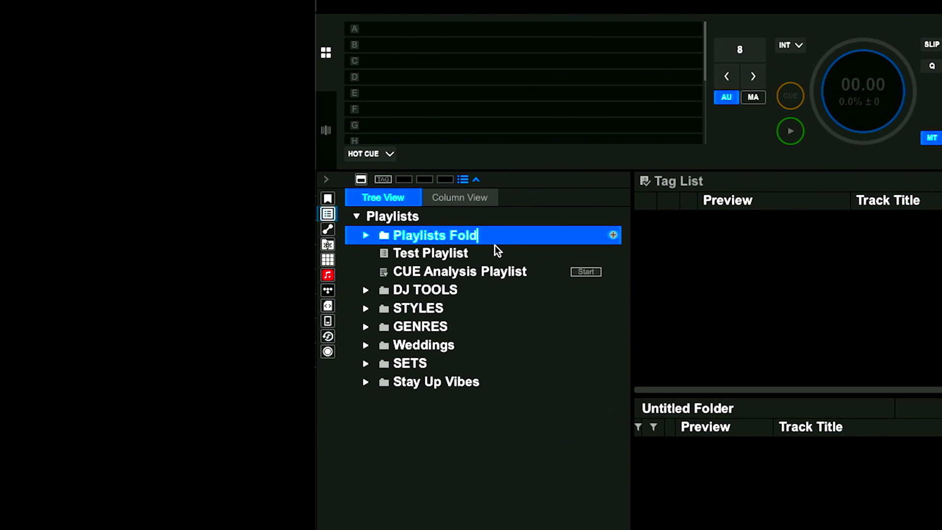
{"action": "left_click", "coordinate": [468, 254]}
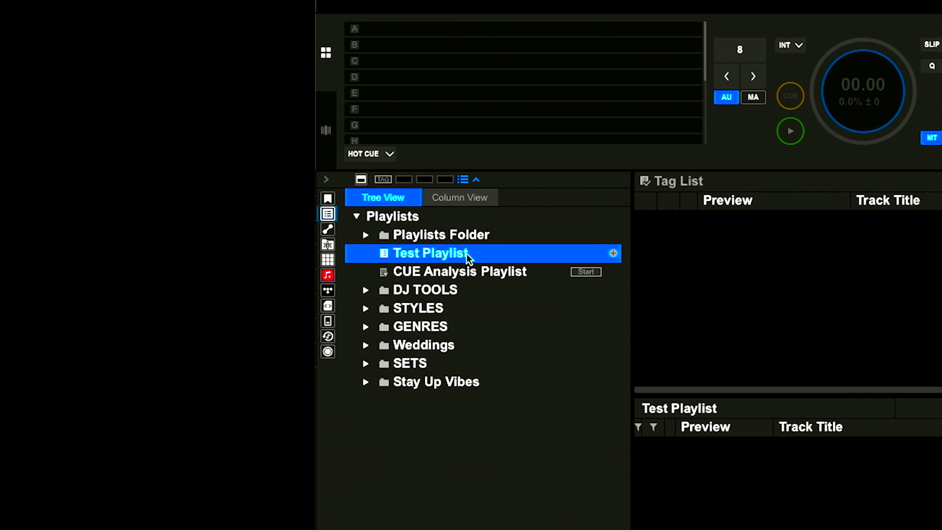
Drag Test Playlist into Playlists Folder and toggle the folder to check it.
{"action": "left_click_drag", "start_coordinate": [467, 254], "coordinate": [459, 233]}
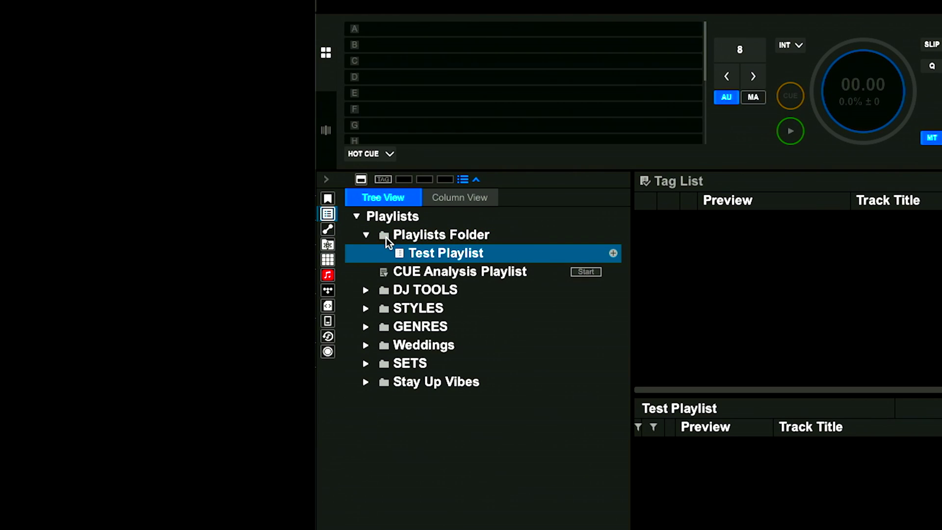
{"action": "left_click", "coordinate": [366, 235]}
{"action": "left_click", "coordinate": [367, 235]}
{"action": "left_click", "coordinate": [367, 234]}
{"action": "left_click", "coordinate": [367, 235]}
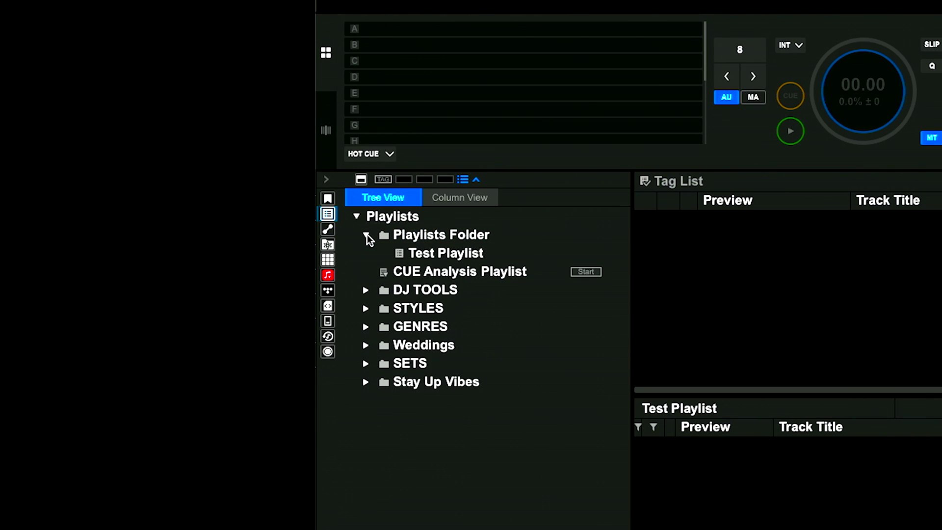
{"action": "left_click", "coordinate": [367, 234]}
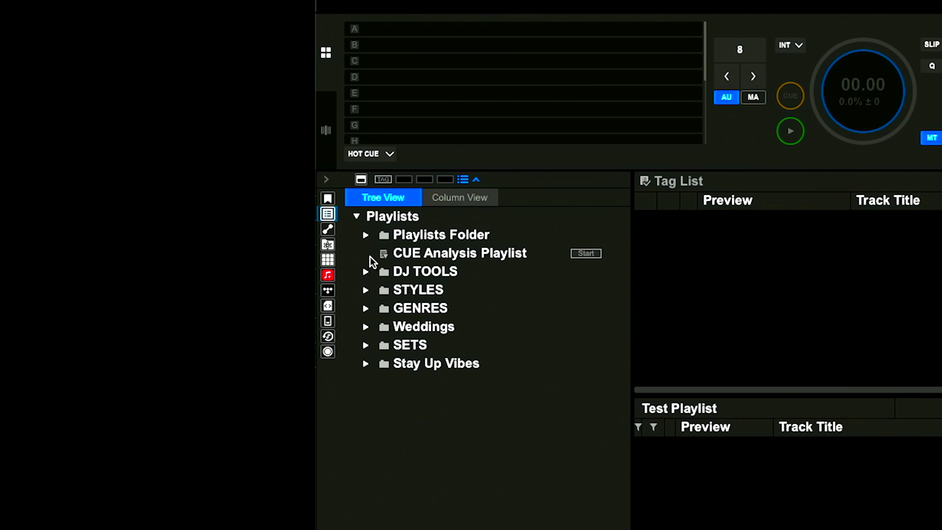
Expand and collapse STYLES, GENRES, Weddings, SETS and Stay Up Vibes in turn.
{"action": "left_click", "coordinate": [369, 289]}
{"action": "left_click", "coordinate": [365, 290]}
{"action": "left_click", "coordinate": [366, 308]}
{"action": "left_click", "coordinate": [365, 308]}
{"action": "left_click", "coordinate": [366, 326]}
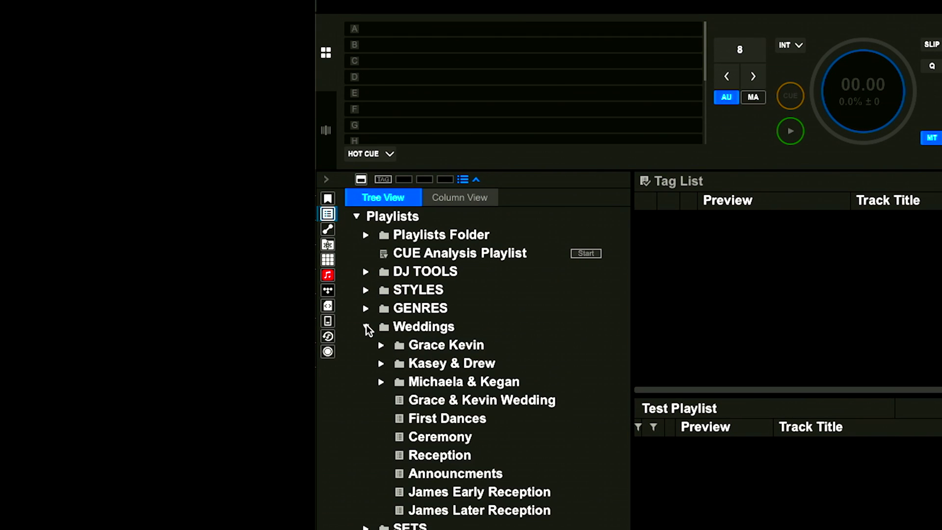
{"action": "left_click", "coordinate": [365, 326]}
{"action": "left_click", "coordinate": [365, 345]}
{"action": "left_click", "coordinate": [366, 345]}
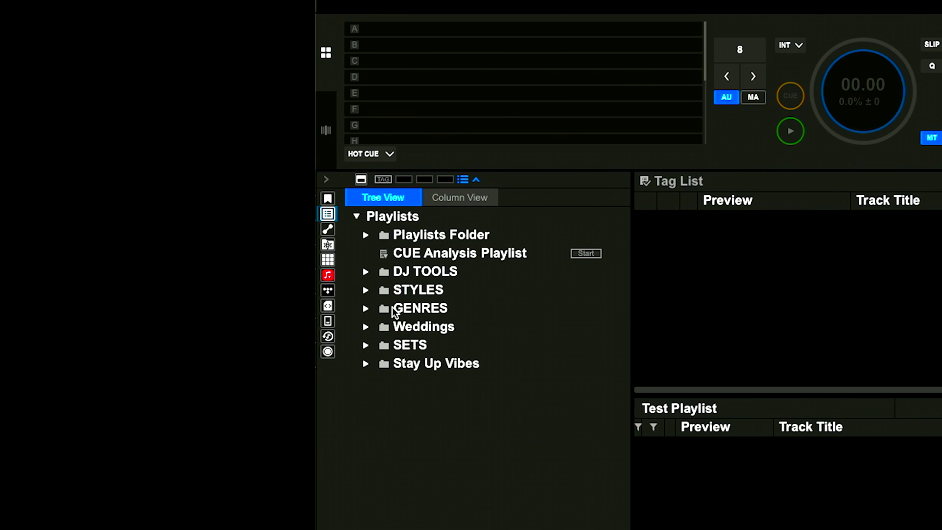
{"action": "left_click", "coordinate": [367, 364]}
{"action": "left_click", "coordinate": [368, 364]}
Expand Playlists Folder to confirm Test Playlist now sits inside it.
{"action": "left_click", "coordinate": [461, 219]}
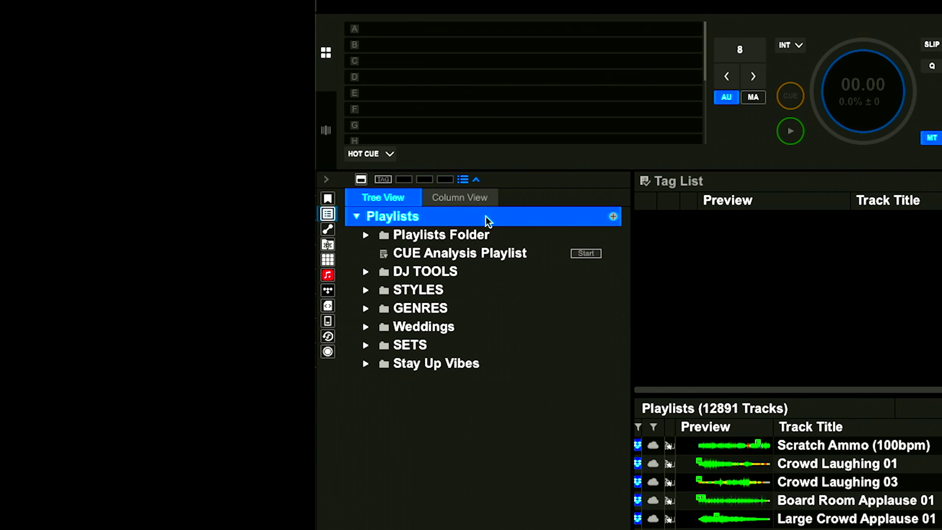
{"action": "right_click", "coordinate": [451, 219]}
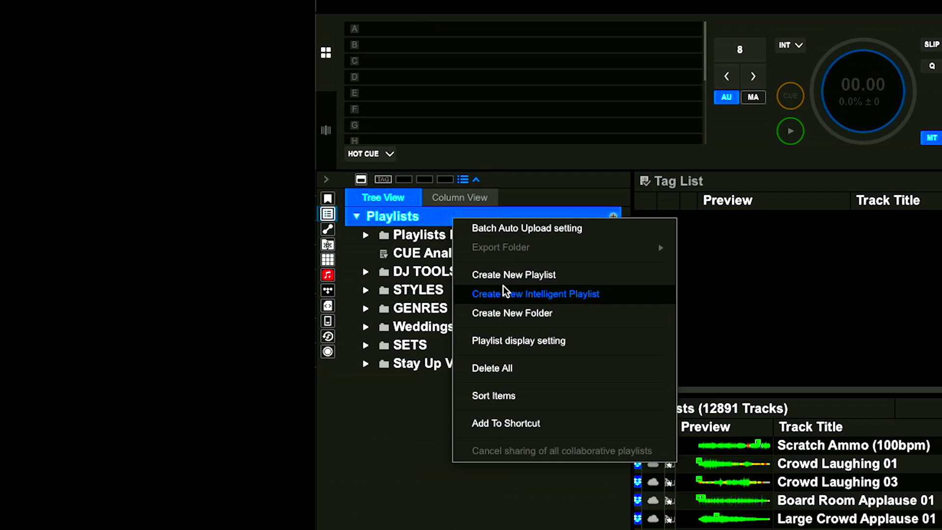
{"action": "left_click", "coordinate": [439, 214]}
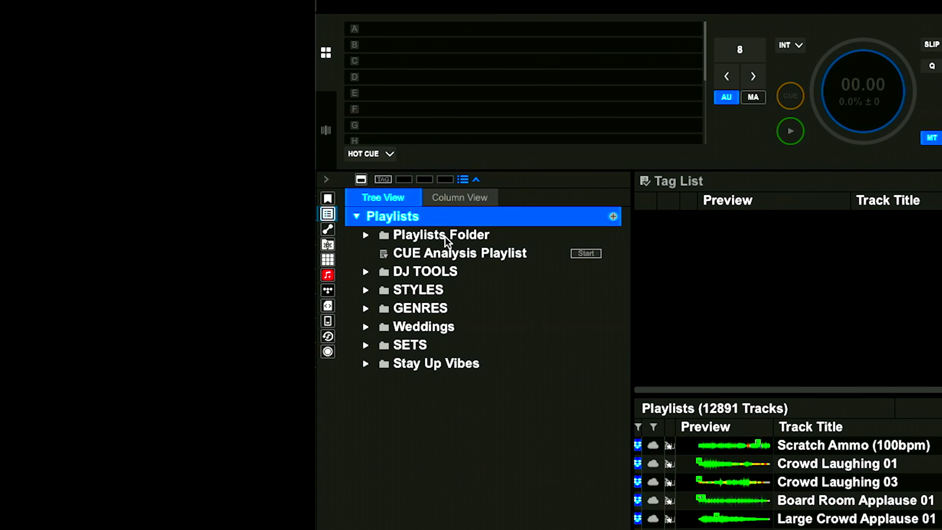
{"action": "left_click", "coordinate": [445, 235]}
{"action": "left_click", "coordinate": [363, 235]}
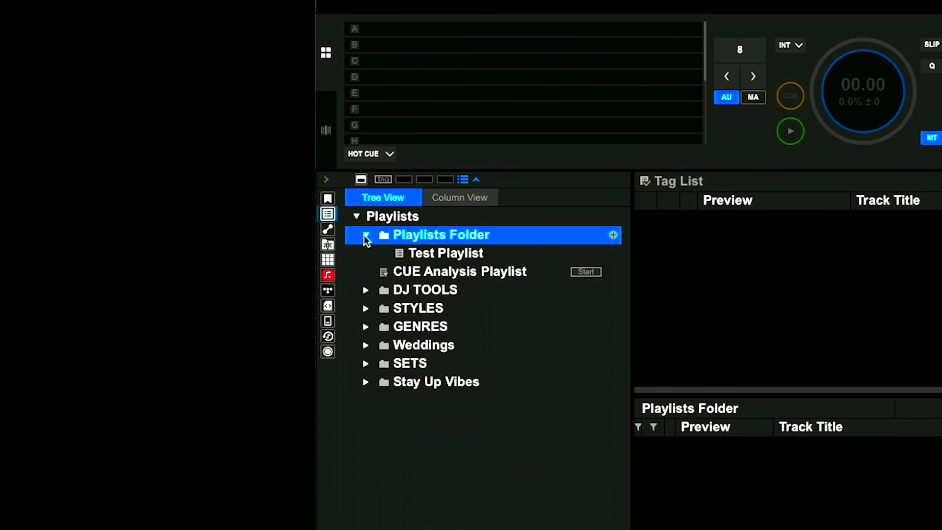
{"action": "left_click", "coordinate": [412, 253]}
{"action": "left_click", "coordinate": [437, 238]}
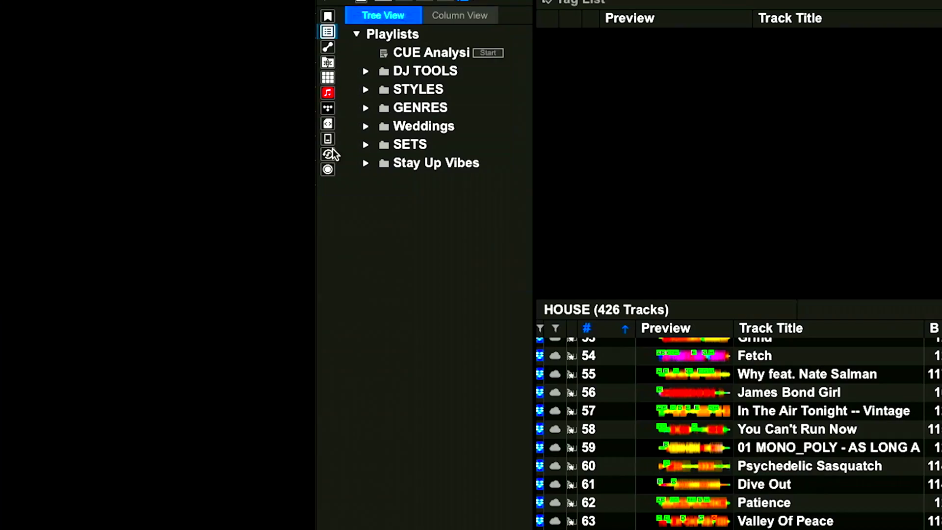
Step up through Stay Up Vibes, SETS, Weddings, GENRES, STYLES and DJ TOOLS to CUE Analysis Playlist.
{"action": "left_click", "coordinate": [397, 165]}
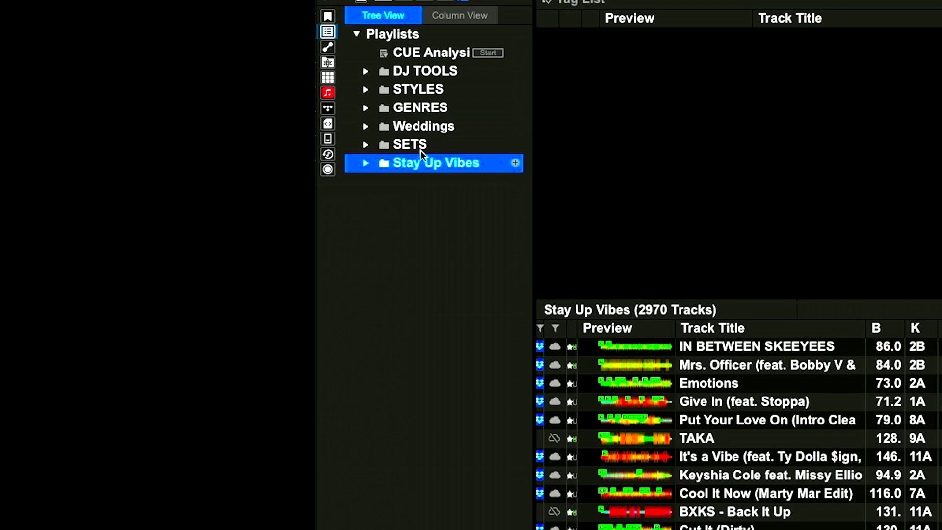
{"action": "left_click", "coordinate": [421, 148]}
{"action": "left_click", "coordinate": [426, 127]}
{"action": "left_click", "coordinate": [427, 109]}
{"action": "left_click", "coordinate": [430, 88]}
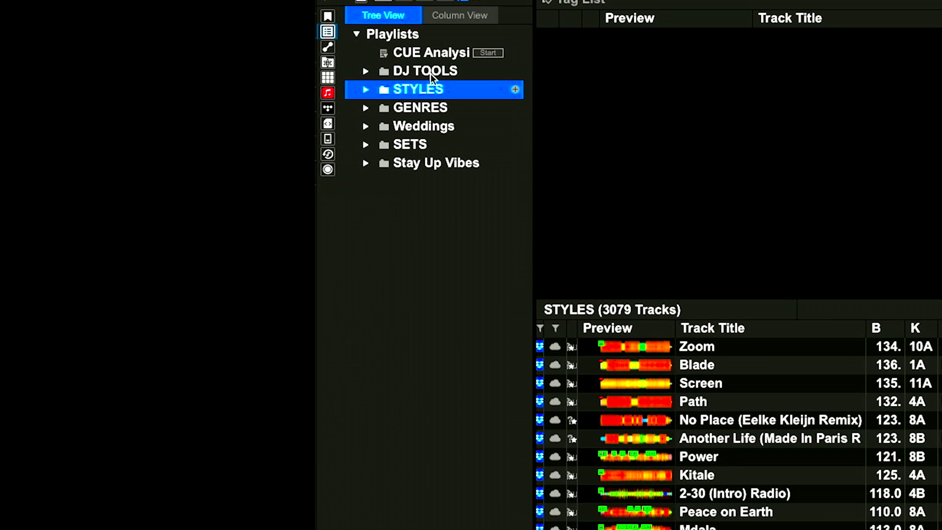
{"action": "left_click", "coordinate": [430, 72]}
{"action": "left_click", "coordinate": [433, 55]}
Step back down through DJ TOOLS, STYLES, GENRES, Weddings and SETS to Stay Up Vibes' 2970 tracks.
{"action": "left_click", "coordinate": [431, 73]}
{"action": "left_click", "coordinate": [429, 91]}
{"action": "left_click", "coordinate": [430, 109]}
{"action": "left_click", "coordinate": [428, 127]}
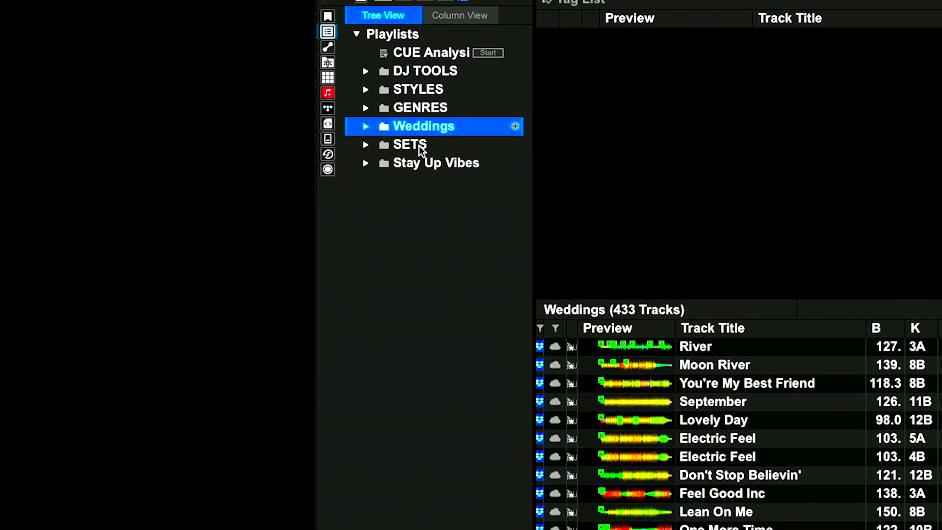
{"action": "left_click", "coordinate": [417, 146]}
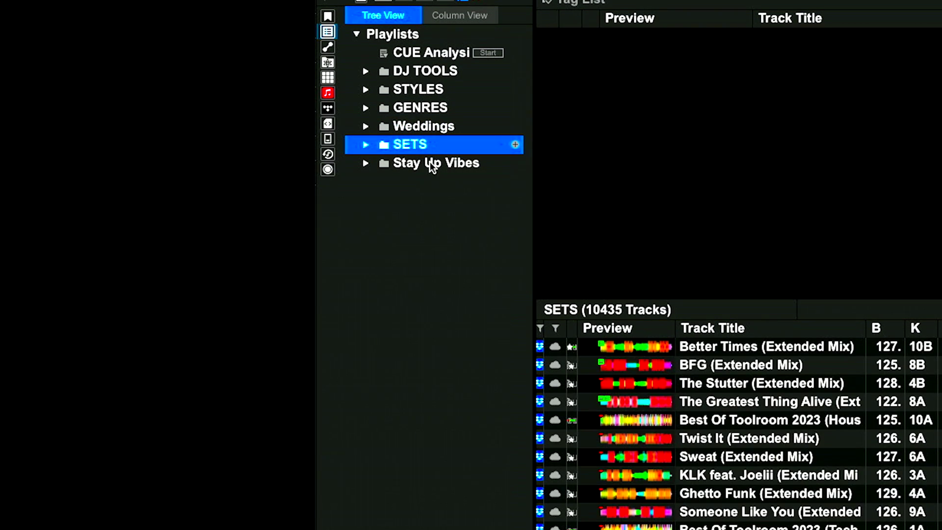
{"action": "left_click", "coordinate": [431, 163]}
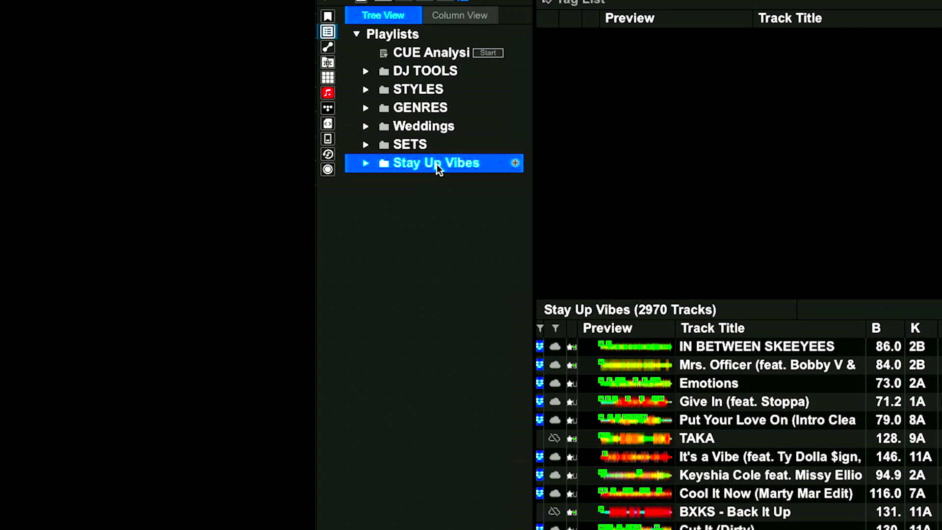